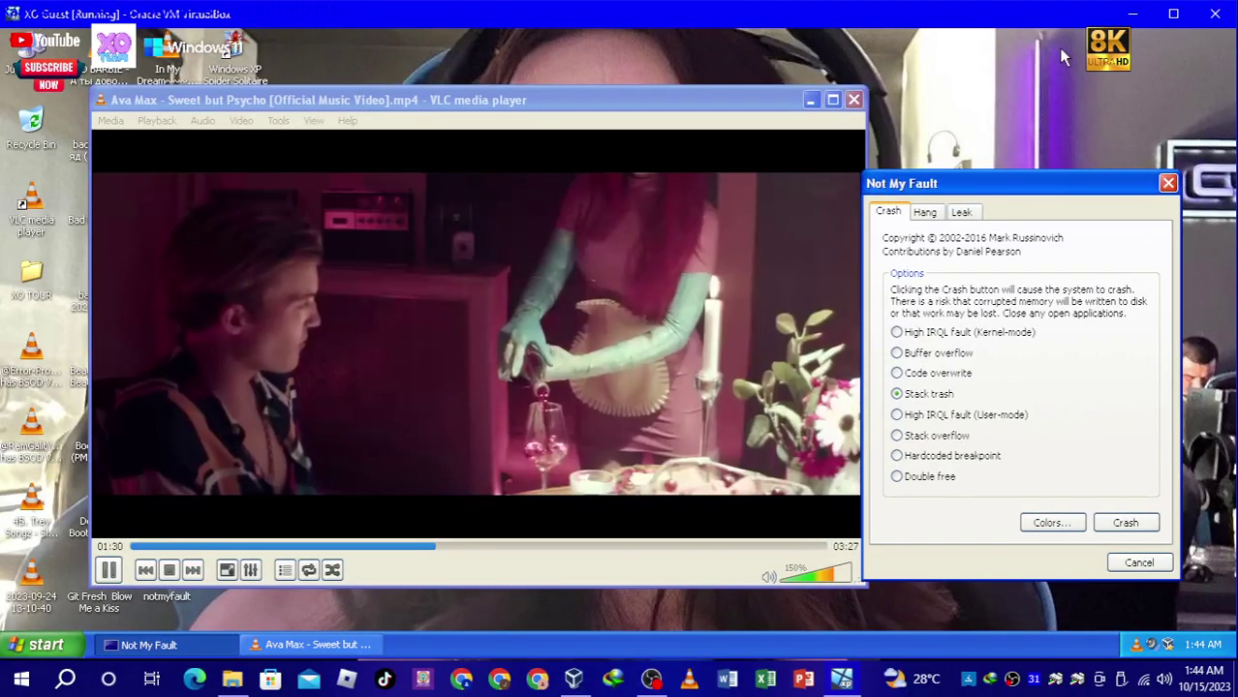
Step: Minimize the virtual machine and open the host PC's About information
right_click(361, 51)
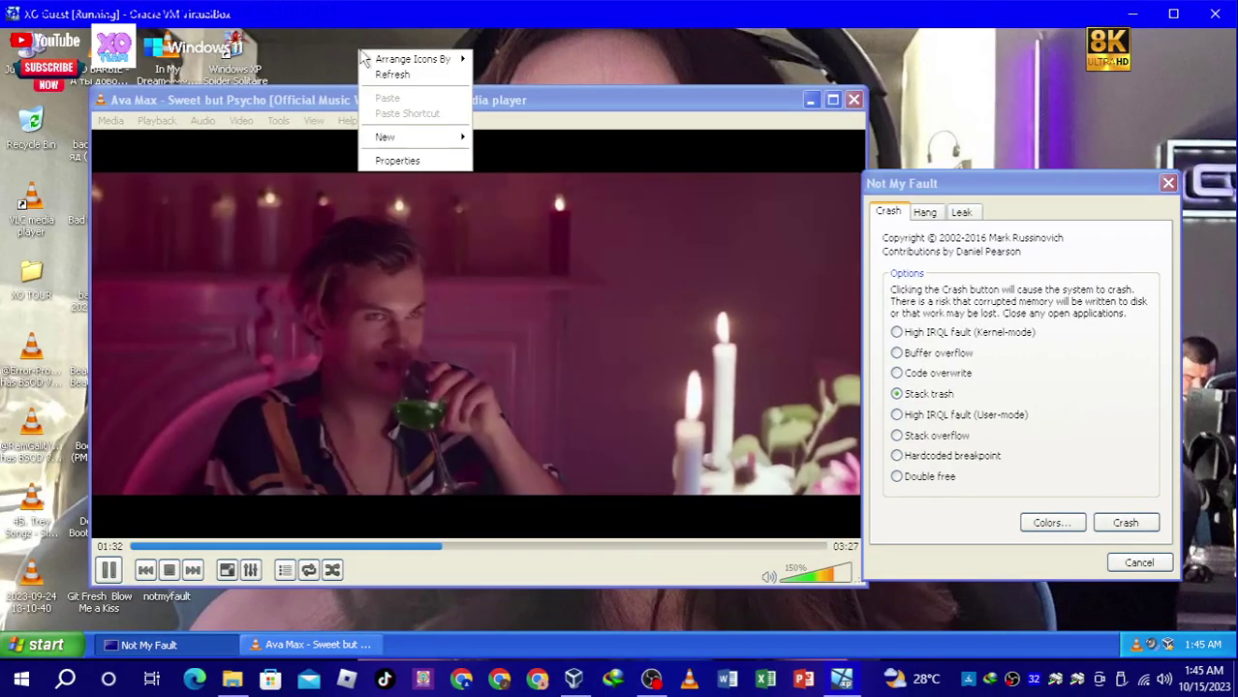
left_click(394, 76)
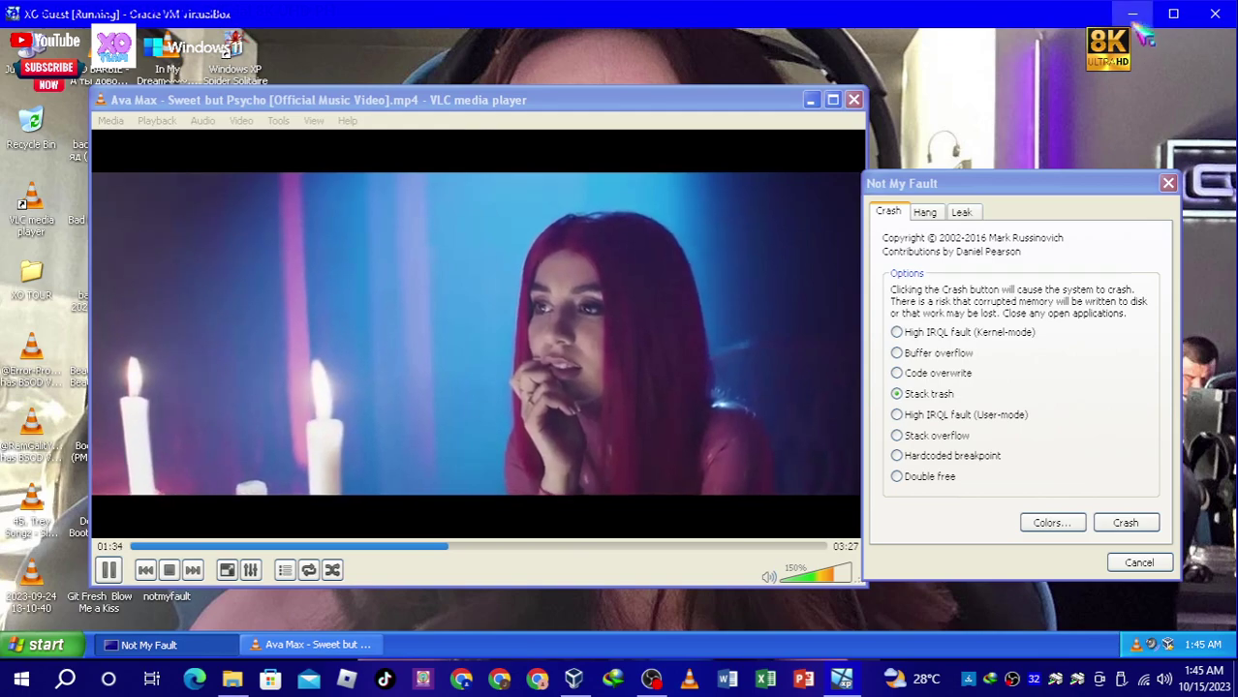
left_click(1133, 15)
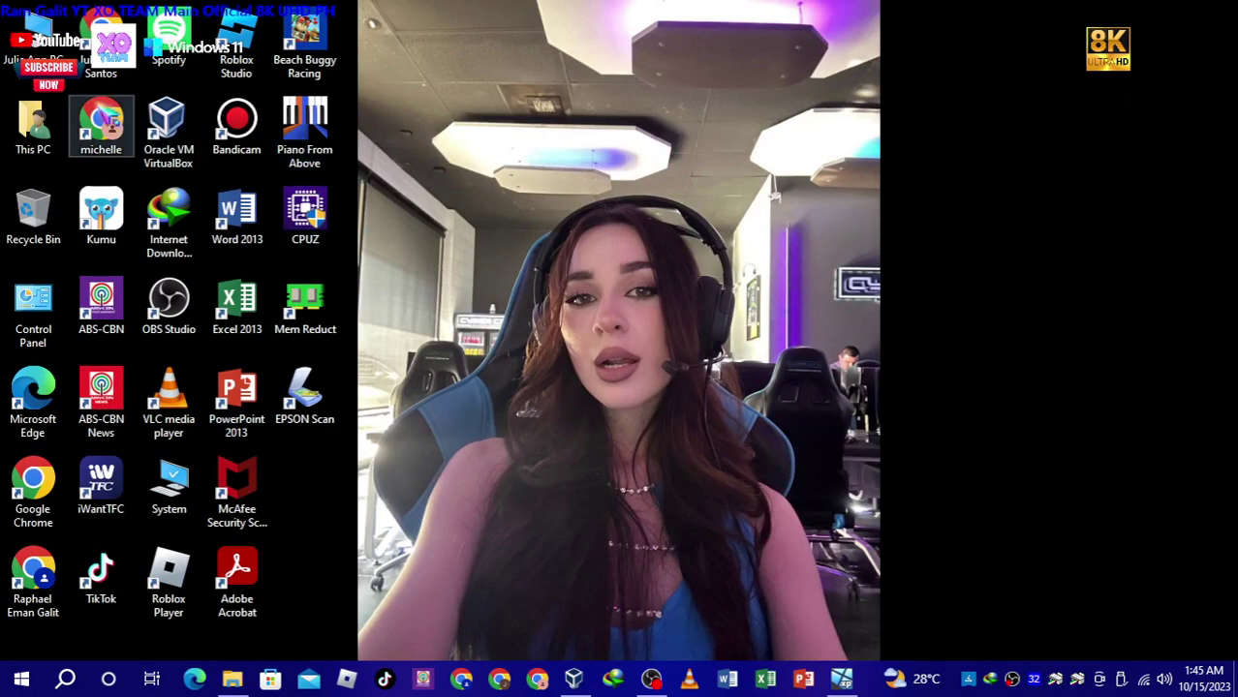
right_click(34, 39)
left_click(124, 269)
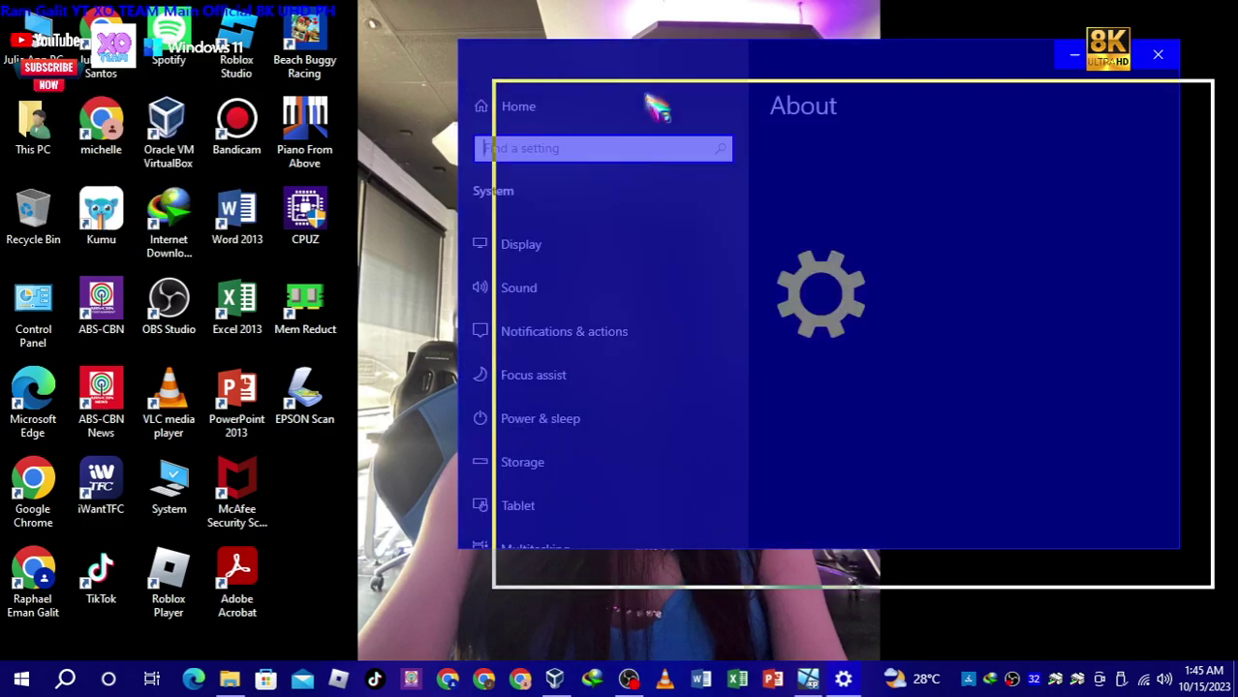
Step: Run winver on the host and open the System information window
key("super")
type("wI")
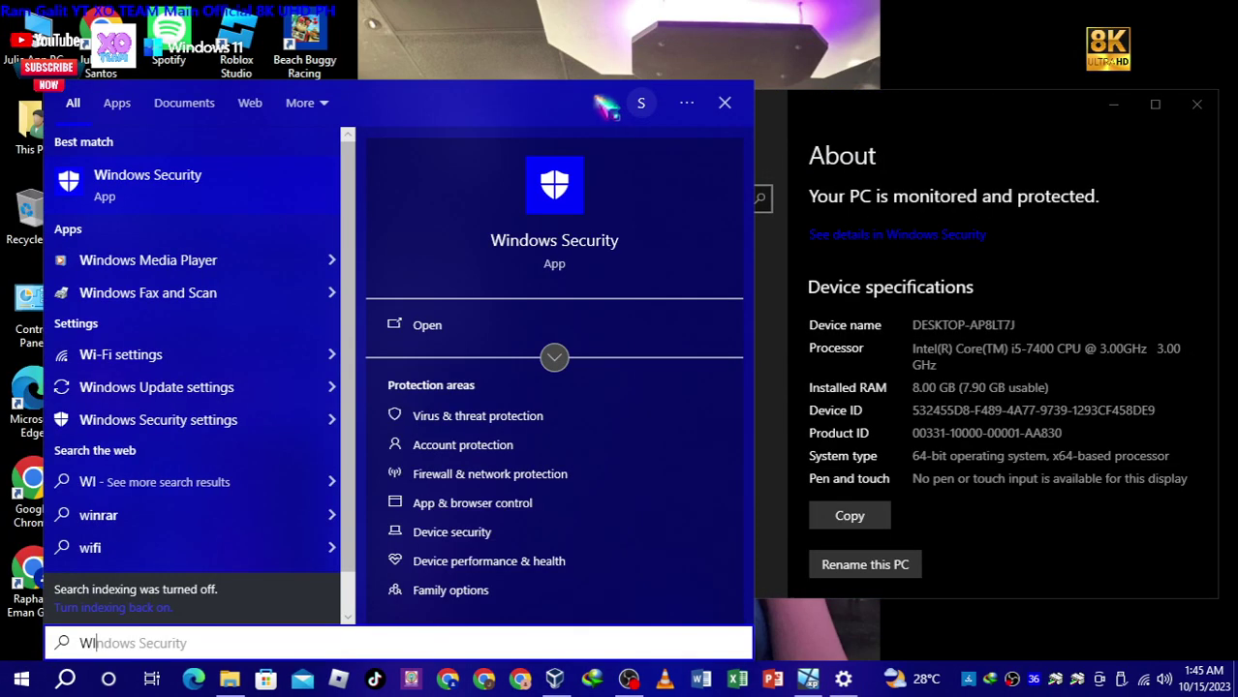
type("NVER")
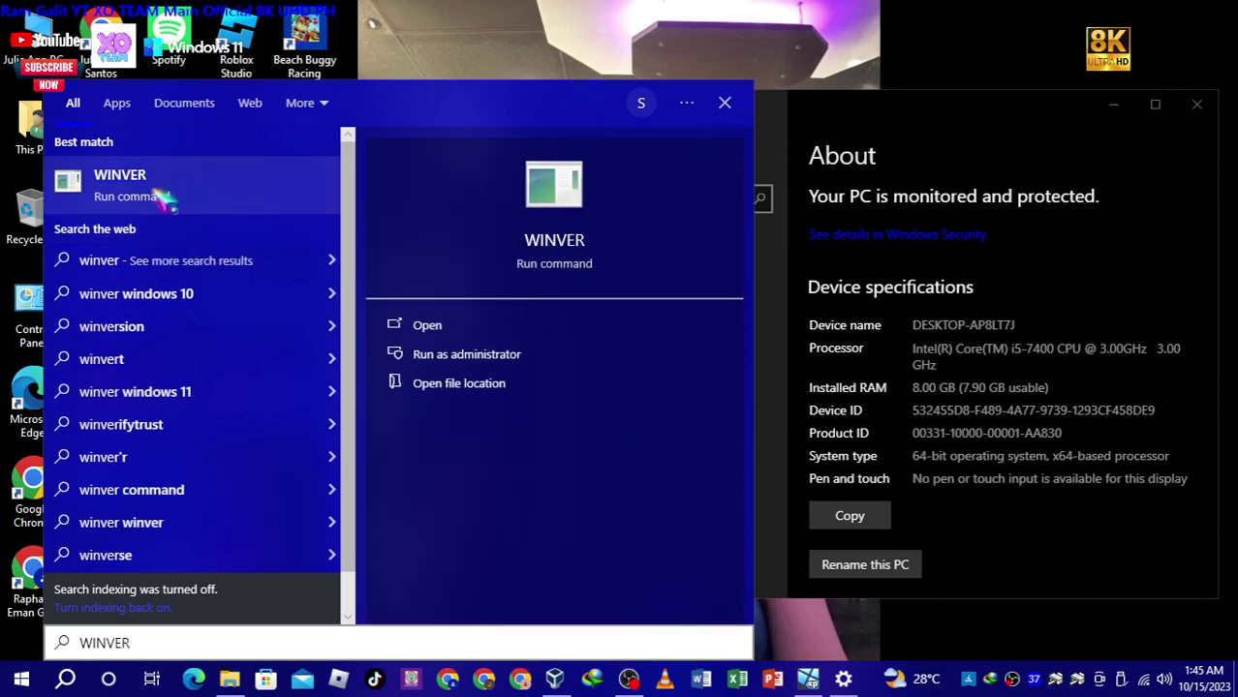
key("Return")
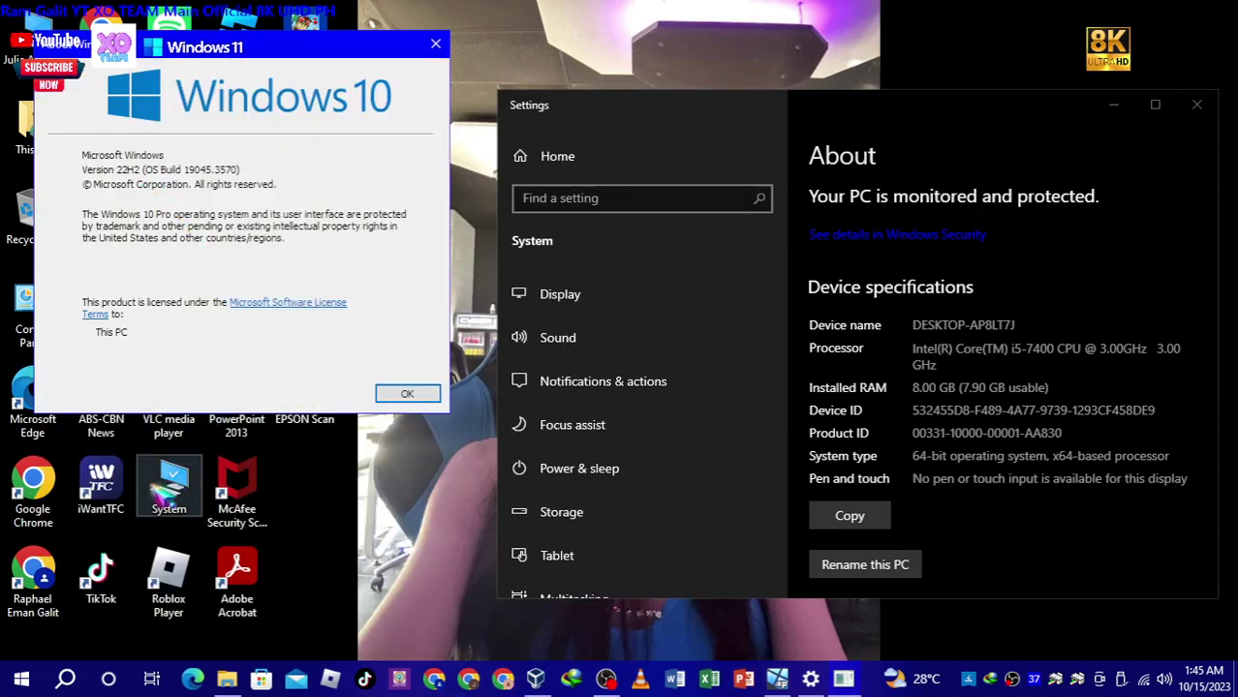
double_click(168, 490)
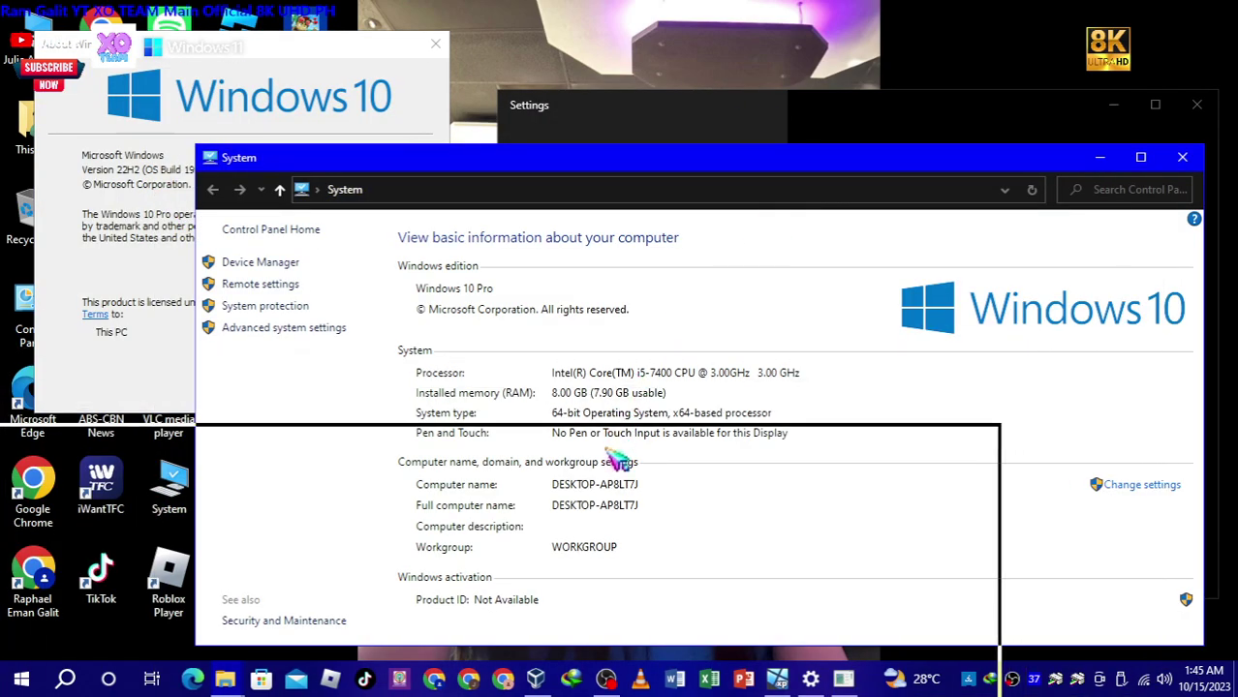
mouse_move(814, 167)
left_mouse_down()
mouse_move(620, 457)
mouse_move(964, 143)
left_mouse_up()
Step: Close the host information windows and crash the XP guest with Stack trash
left_click(1197, 105)
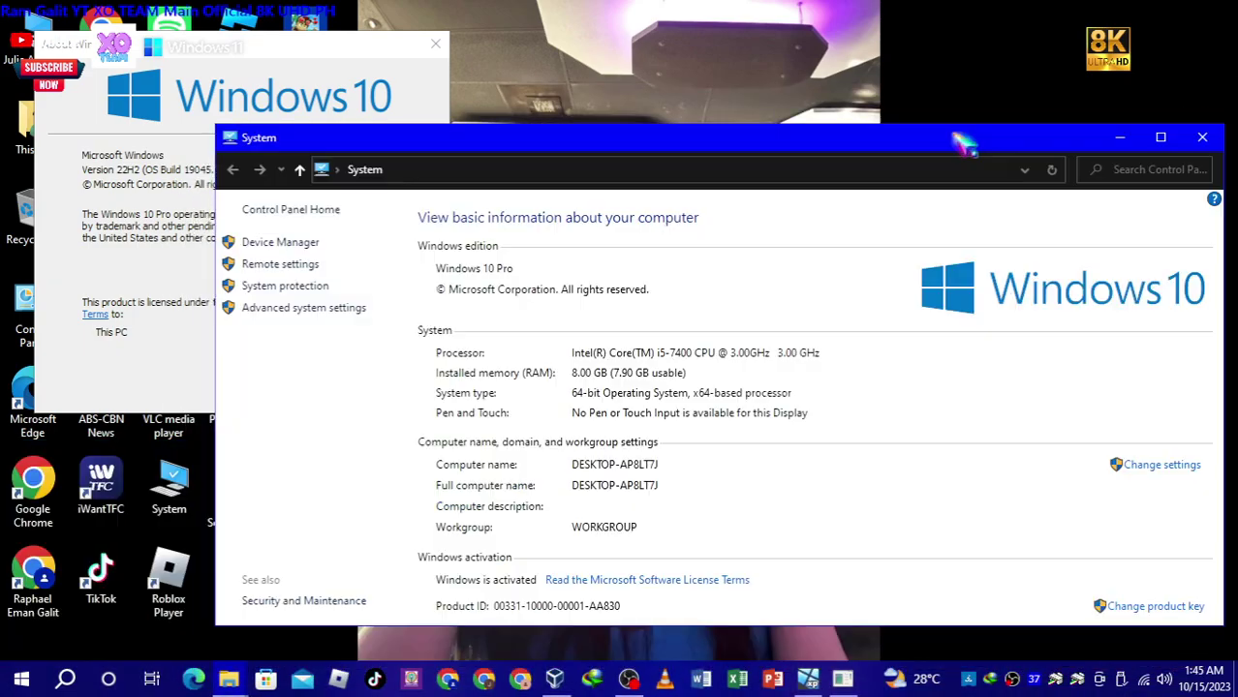
left_click(1204, 137)
left_click(403, 399)
left_click(843, 679)
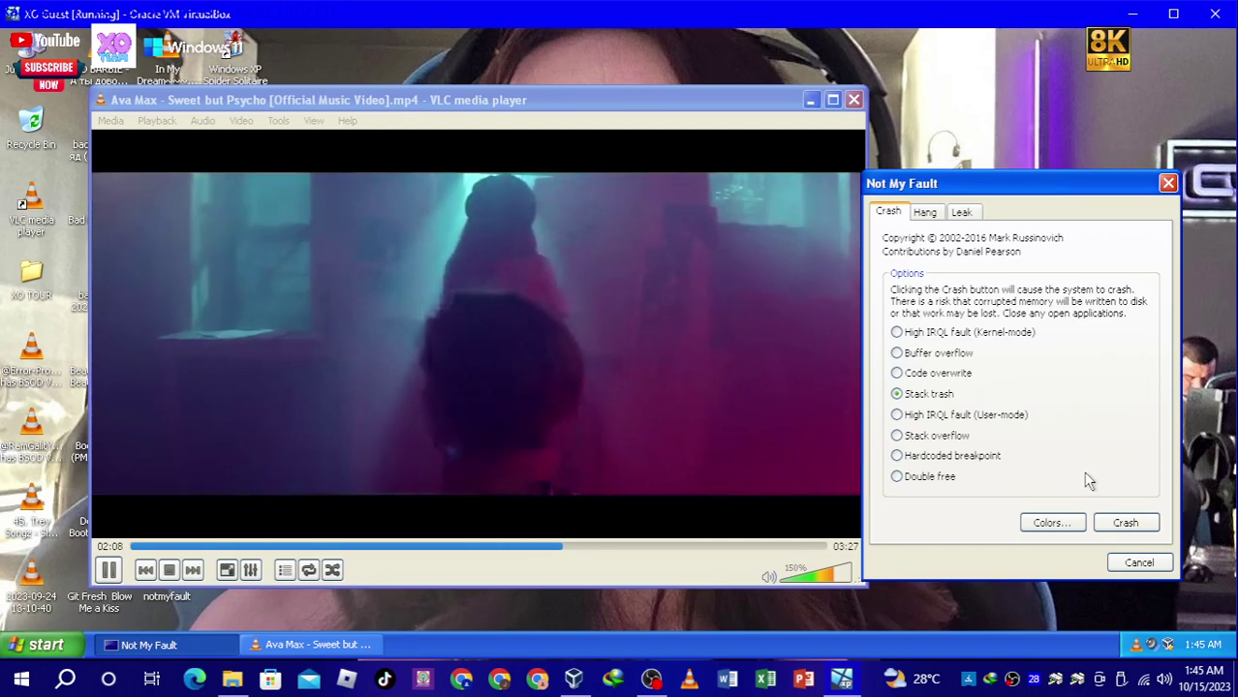
left_click(1124, 524)
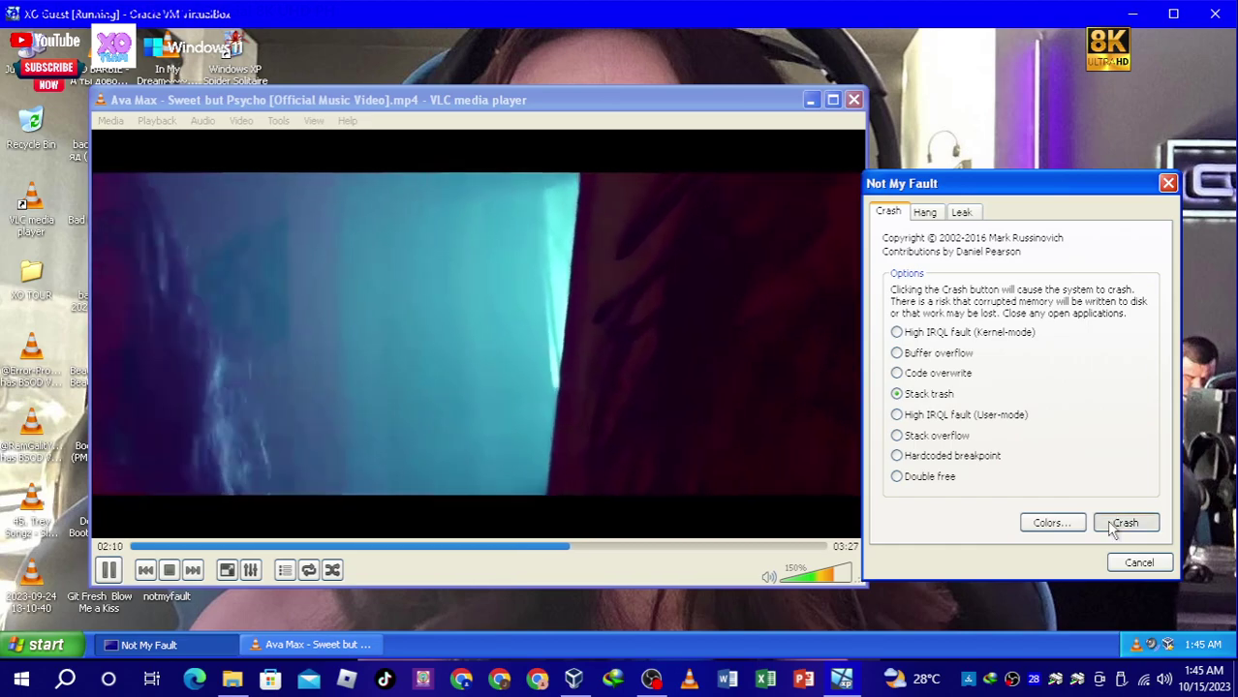